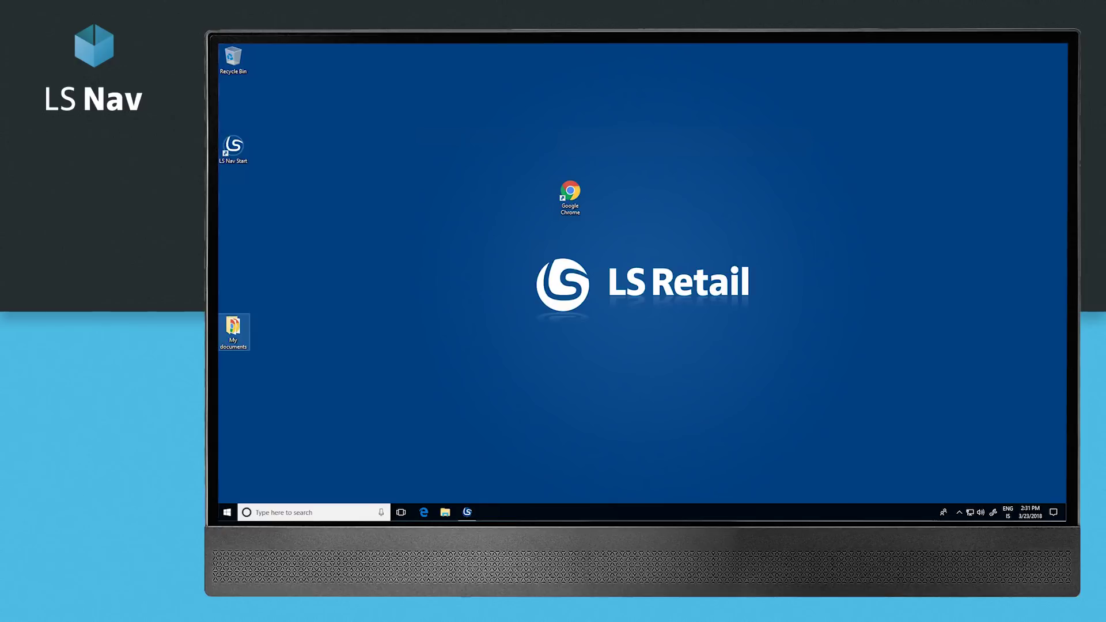
Append the kiosk full-screen parameters and POS URL to the Chrome shortcut's target.
right_click(570, 196)
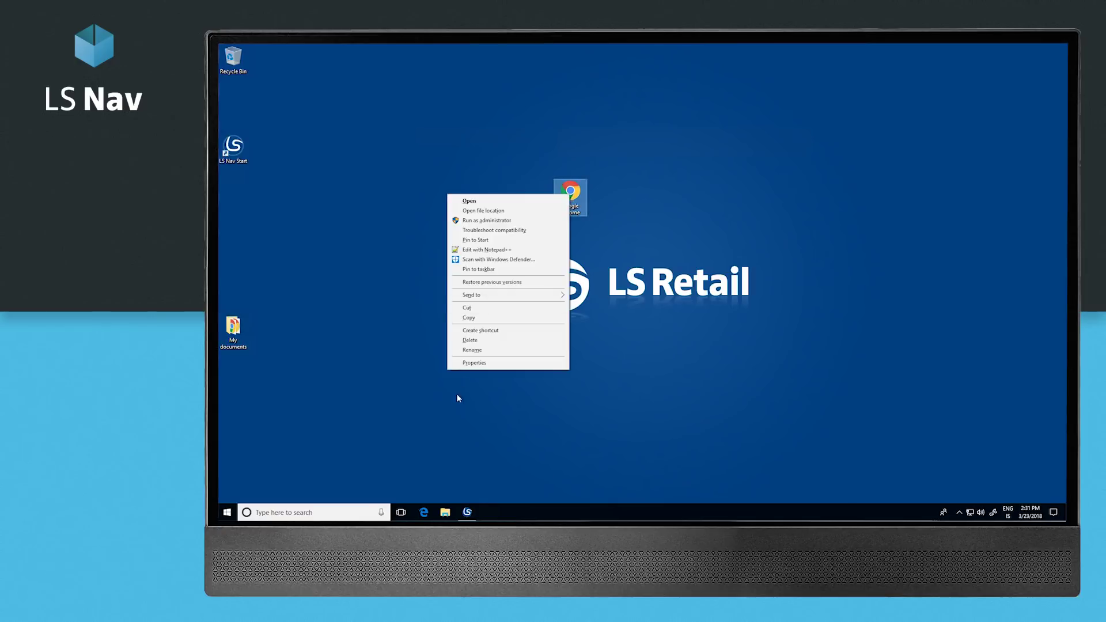
click(474, 363)
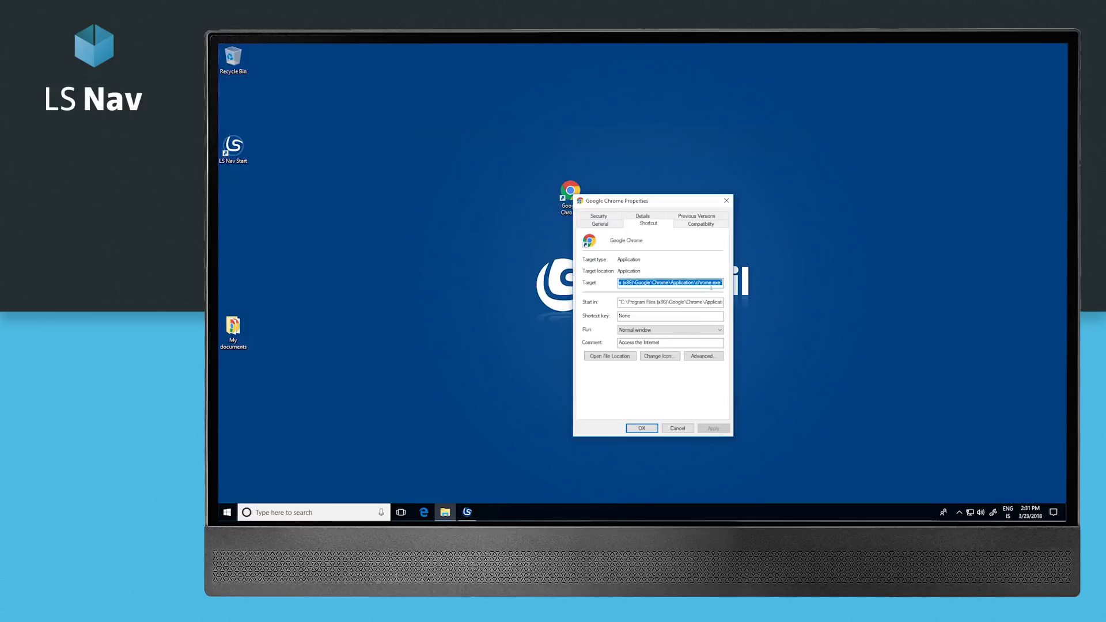
click(705, 283)
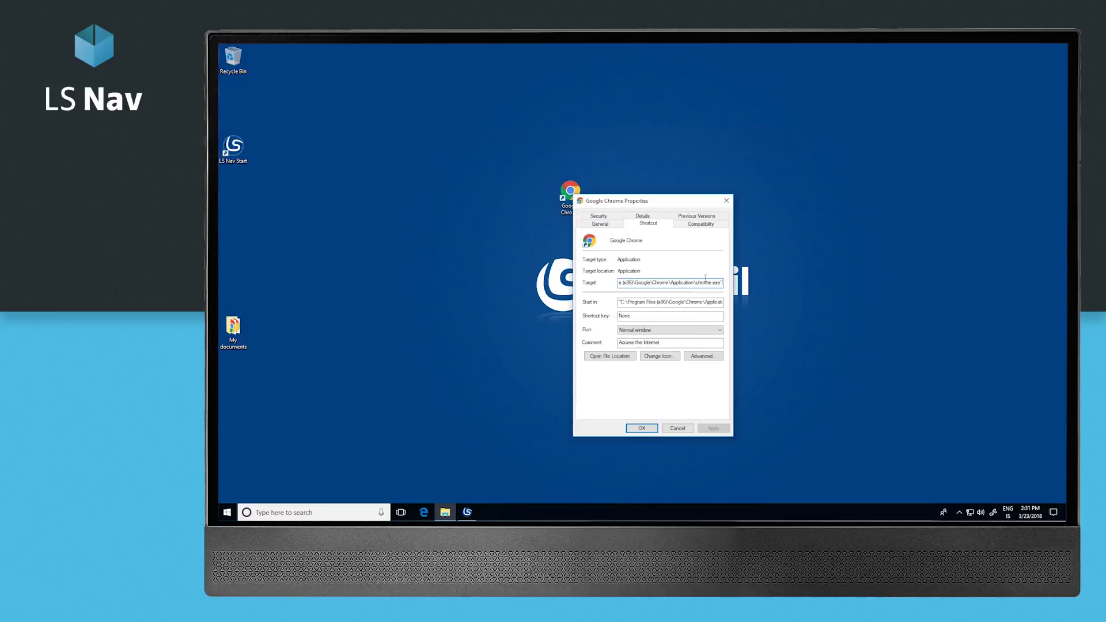
text(--kiosk --start-fullscreen)
key(ctrl+v)
Rename the shortcut from Google Chrome to 'Web POS' and apply the changes.
click(602, 224)
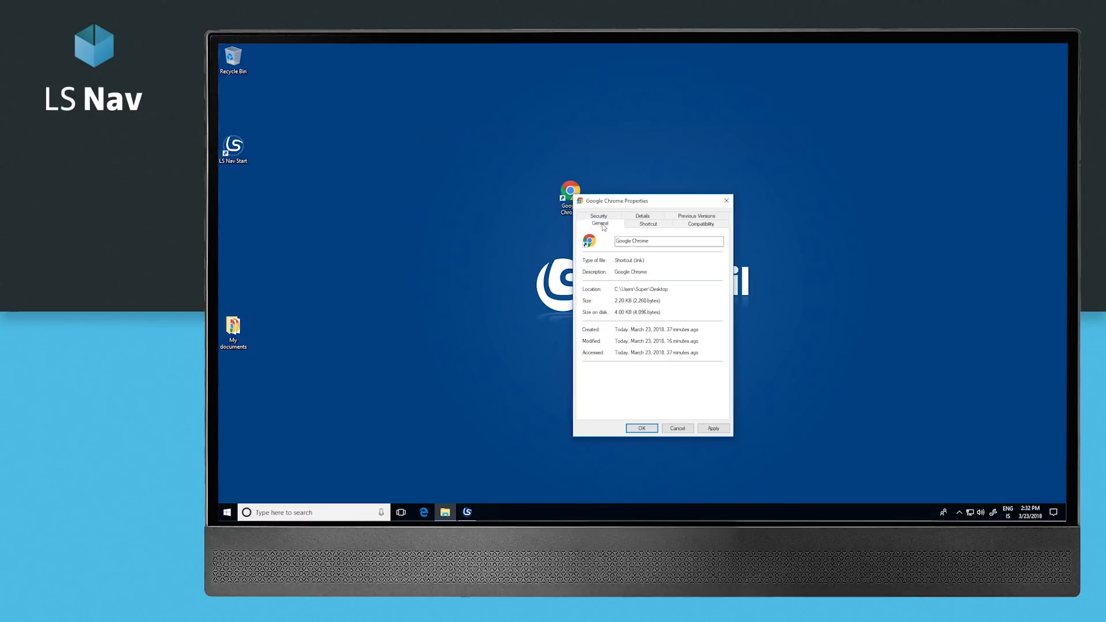
drag(653, 242, 595, 256)
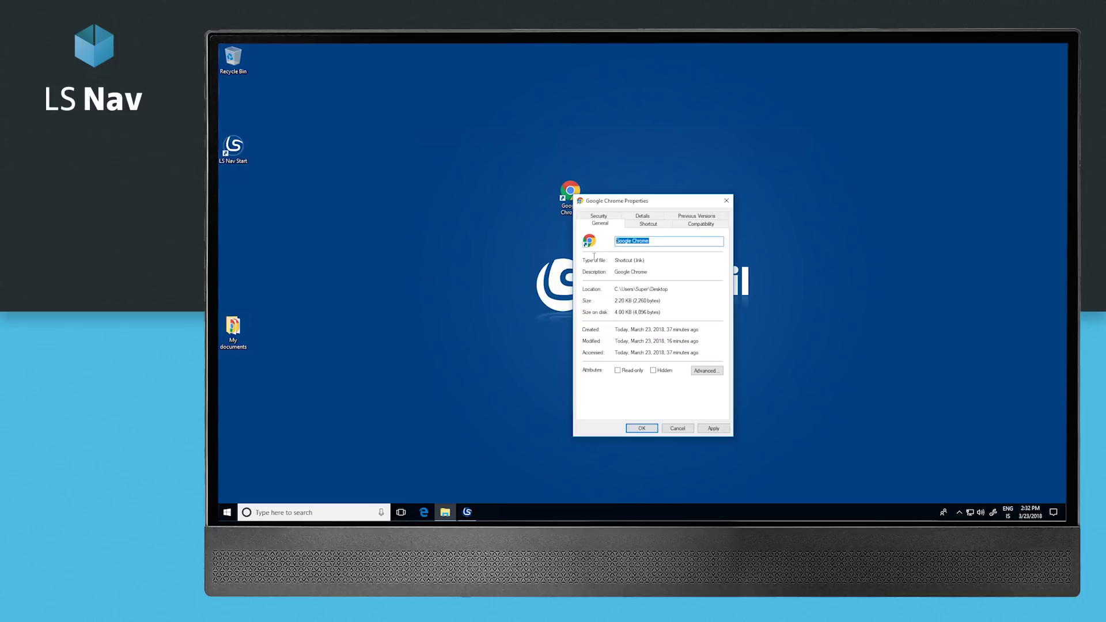
text(Web P)
text(OS)
click(643, 428)
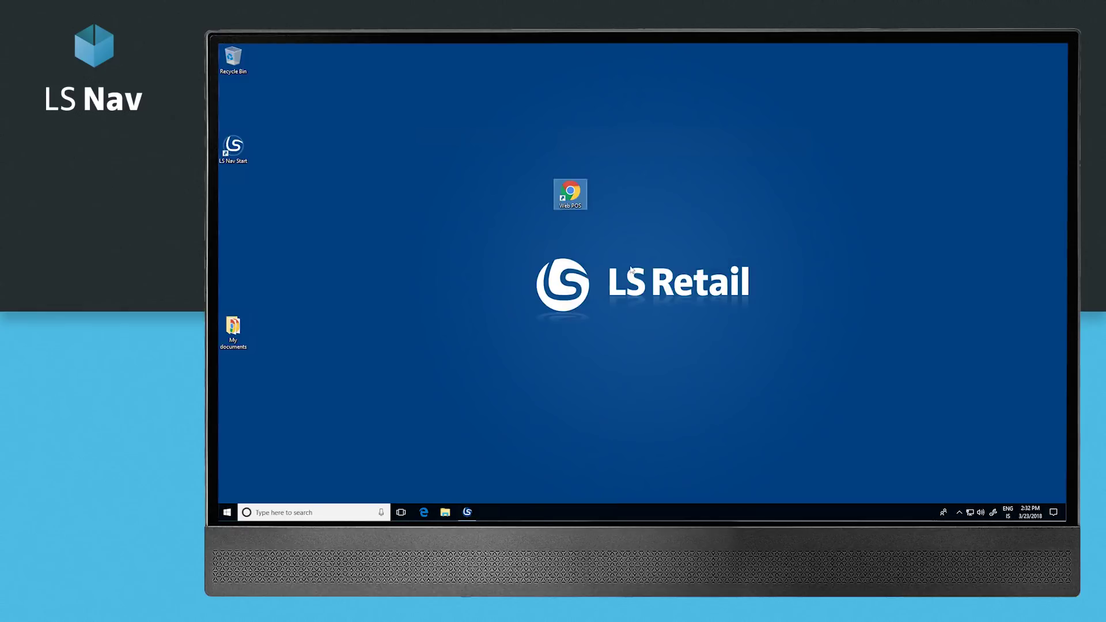
Launch the Web POS shortcut and log on as staff 60 Fashion.
double_click(574, 192)
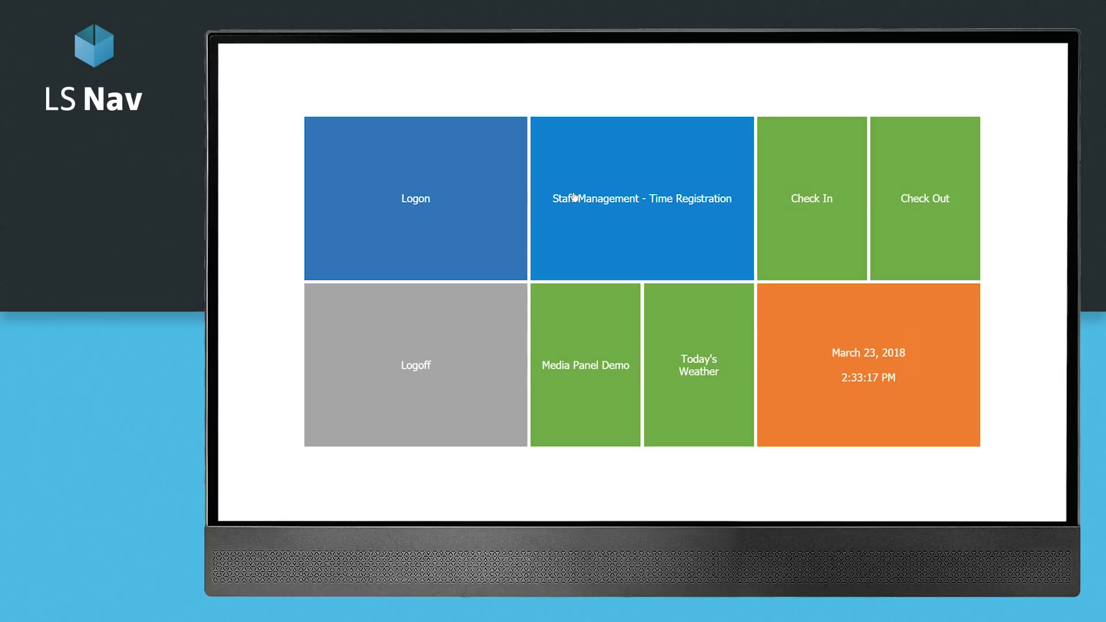
click(430, 241)
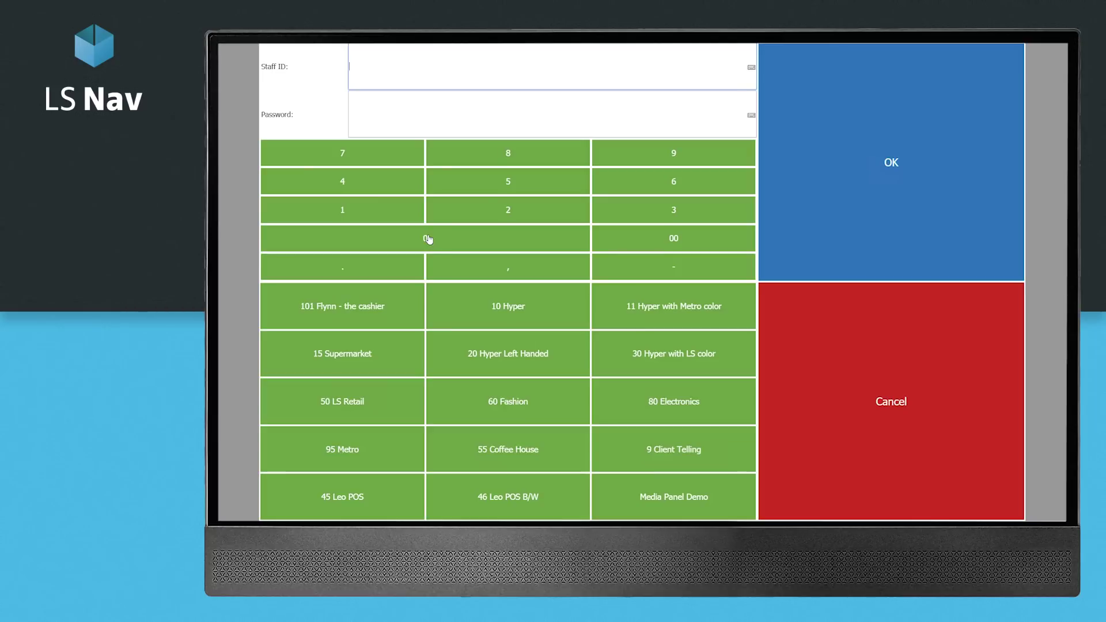
click(517, 413)
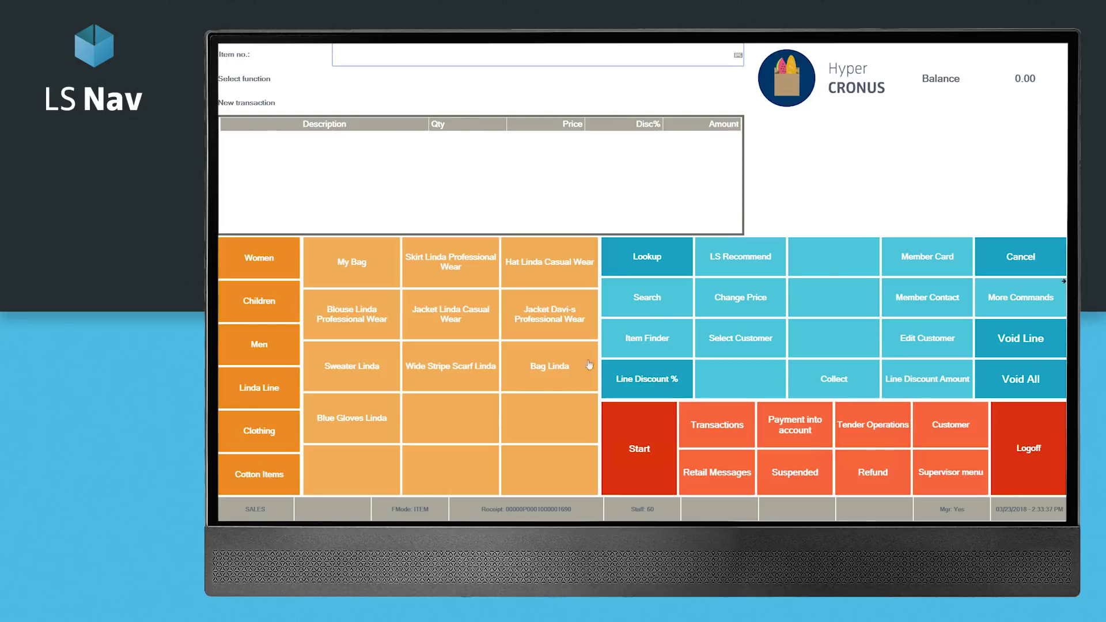
Sell Bag Linda and Wide Stripe Scarf Linda for 58.75 cash, then add Bag Linda to a new sale.
click(554, 371)
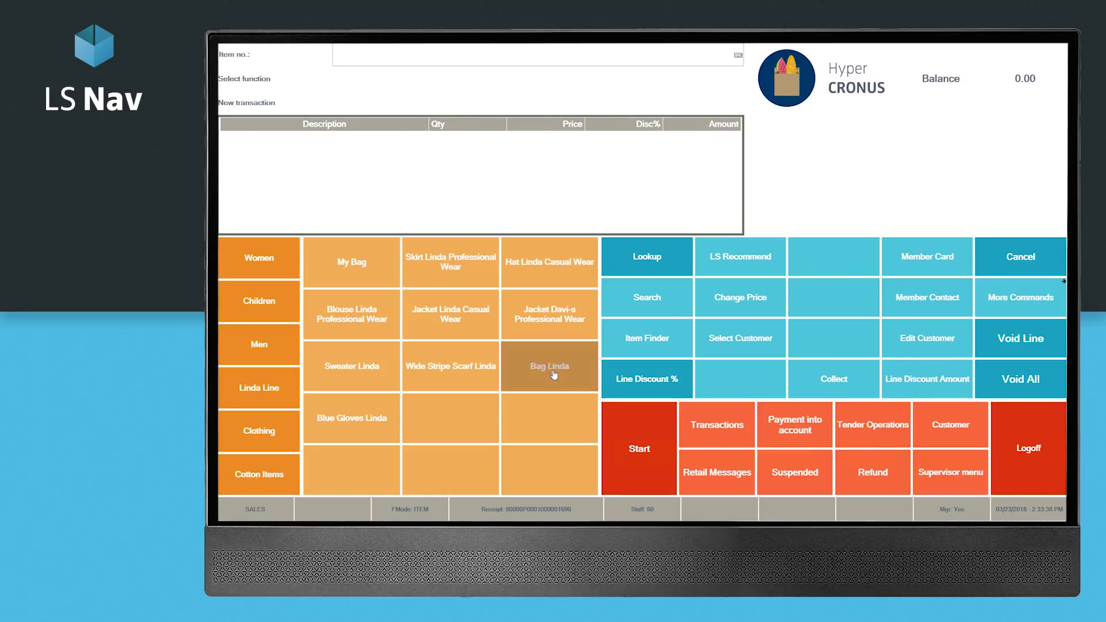
click(452, 370)
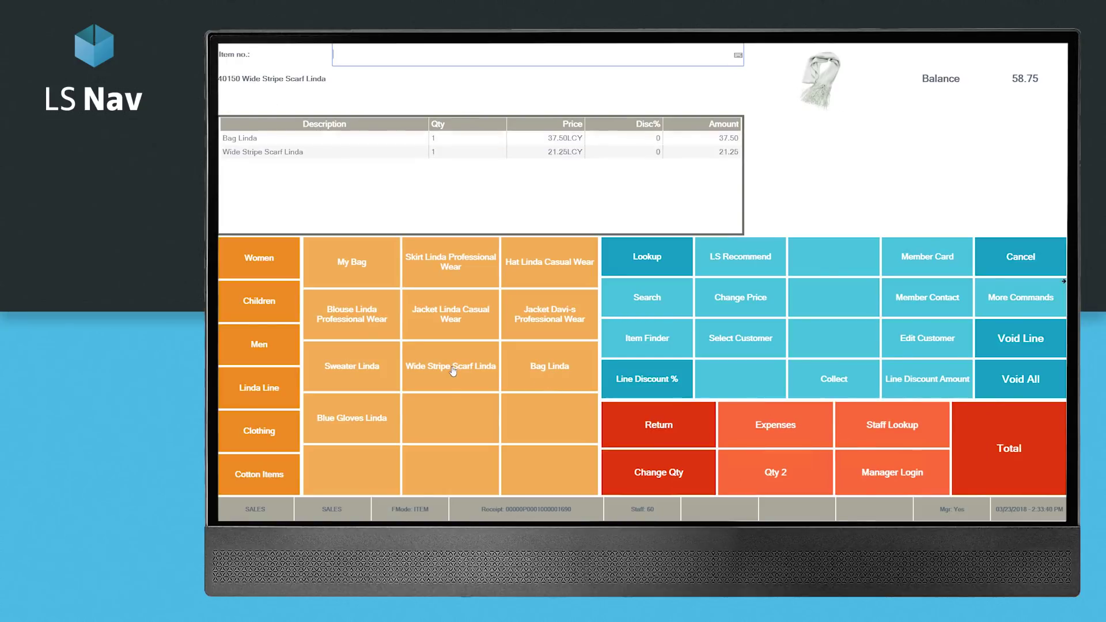
click(1022, 450)
click(649, 431)
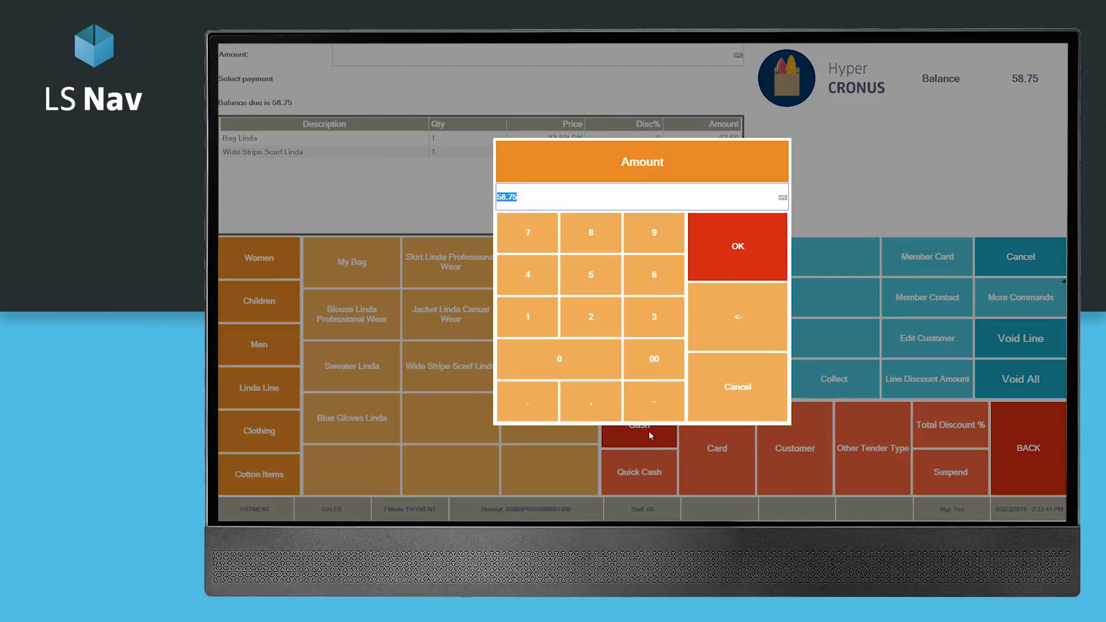
click(749, 249)
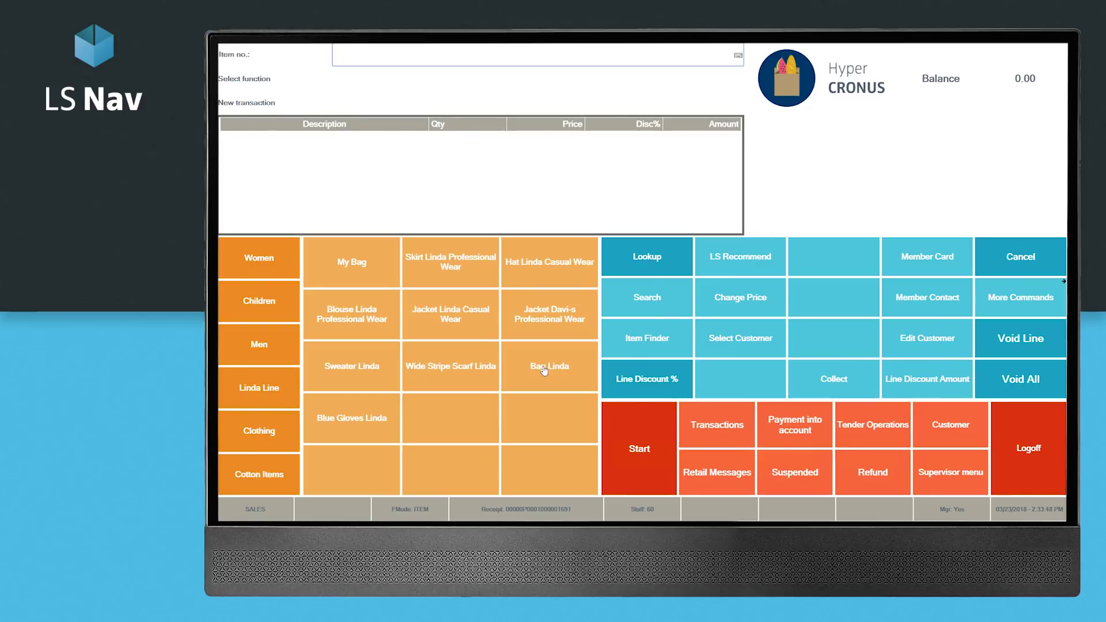
click(547, 371)
Attach member card 10001 and add Briefcase, Leather found by searching items for 50000.
click(927, 264)
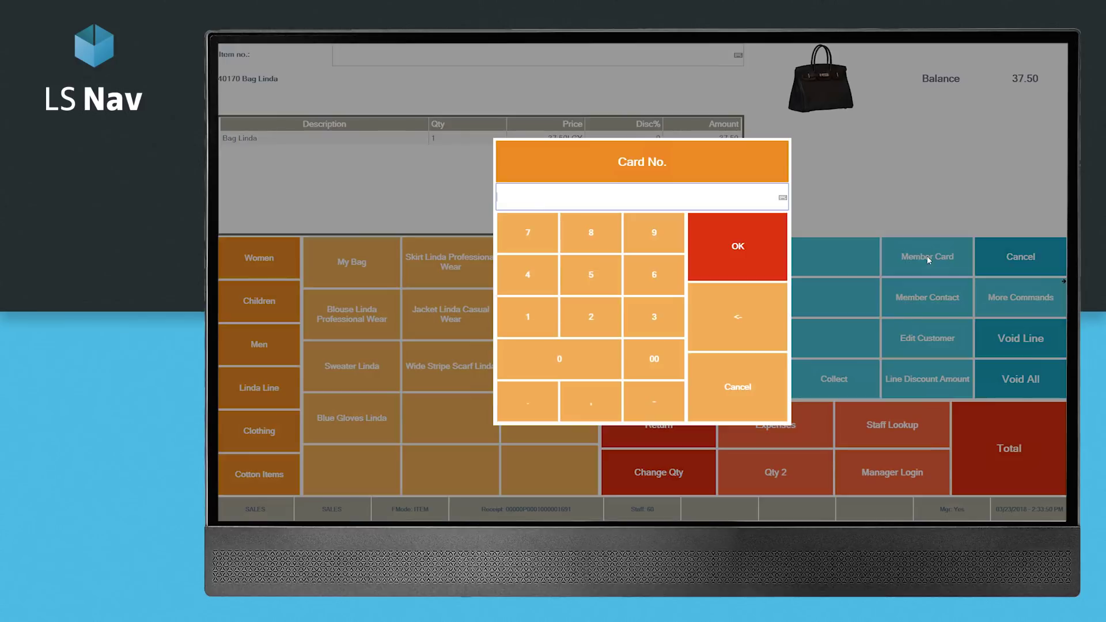
text(1000)
text(1)
key(Return)
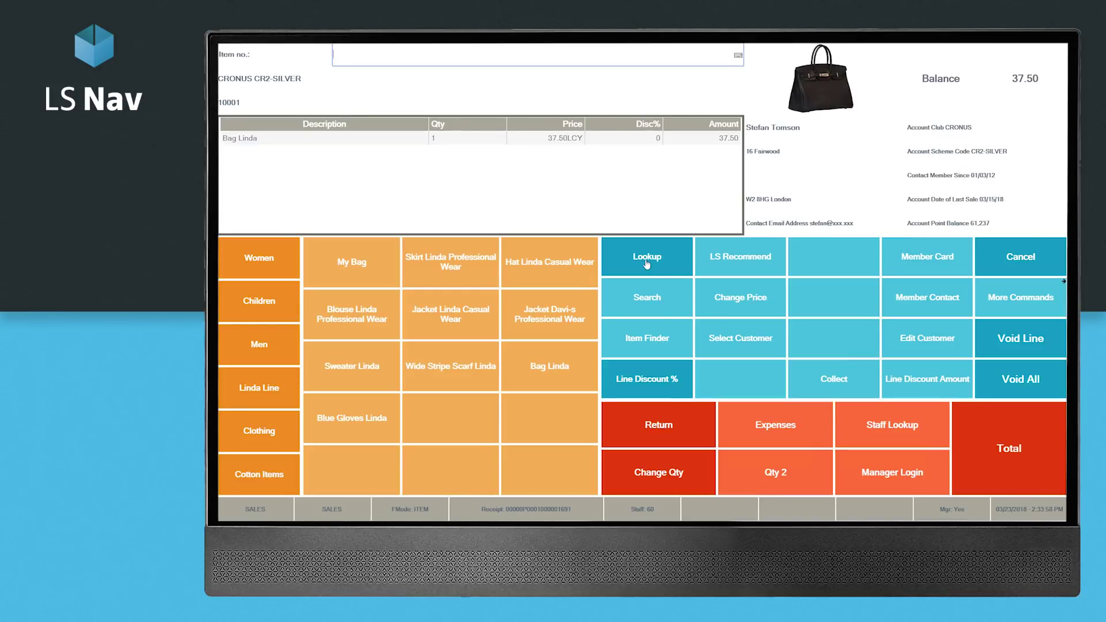
click(647, 265)
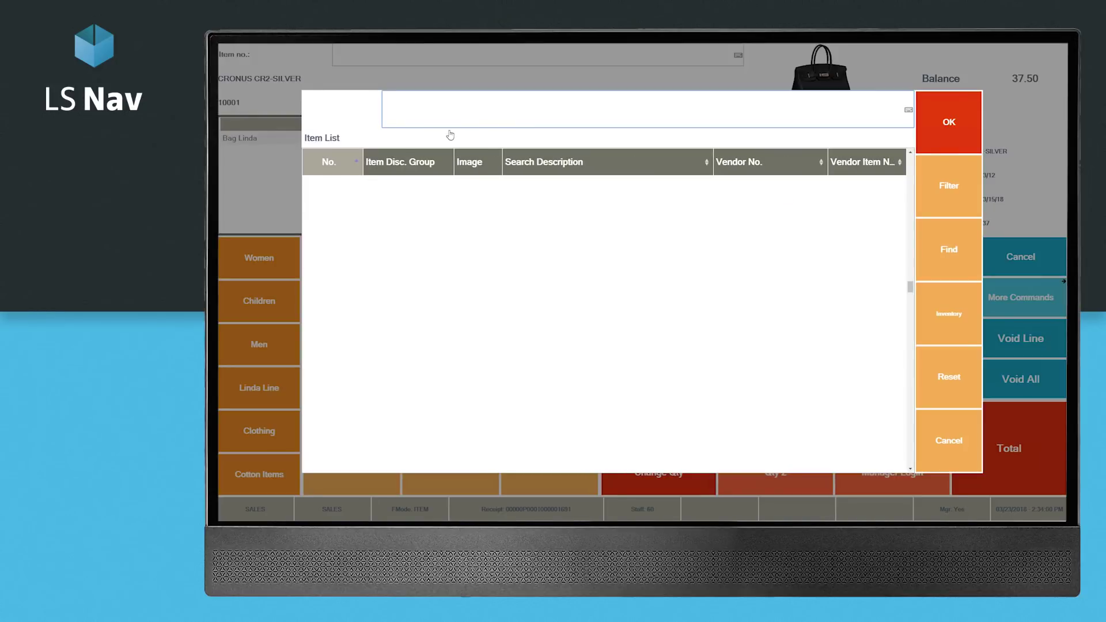
text(5000)
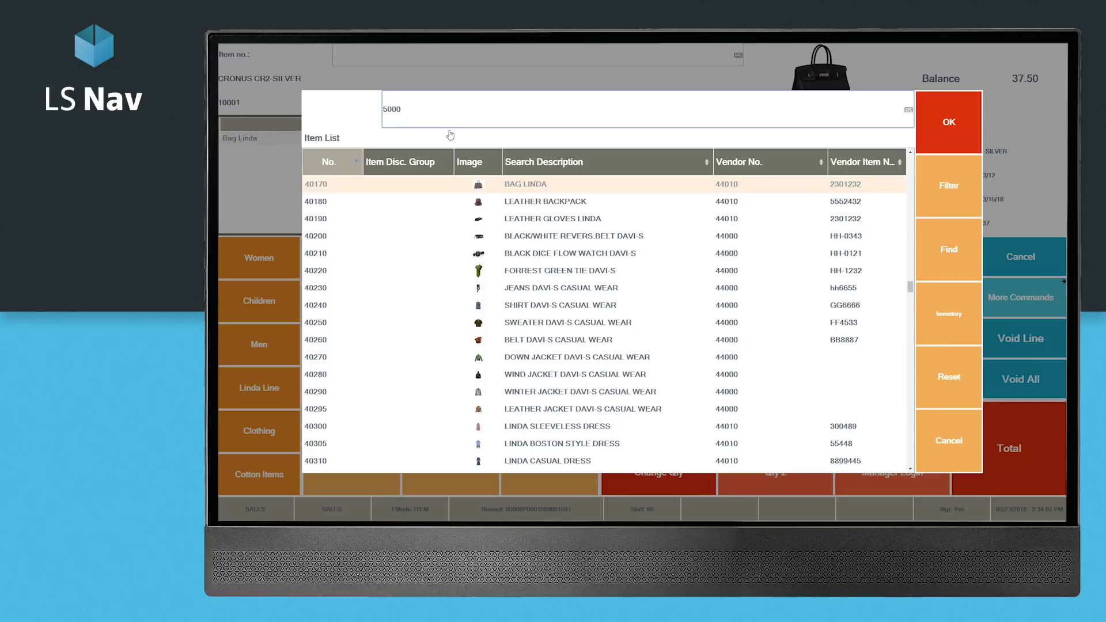
text(0)
key(Return)
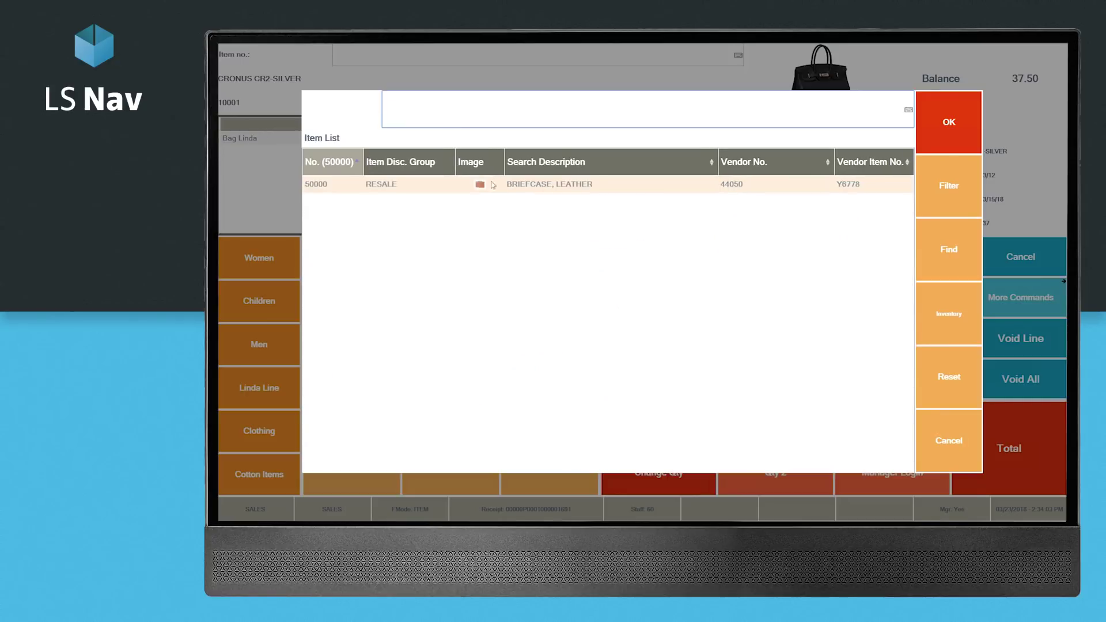
click(522, 185)
click(957, 122)
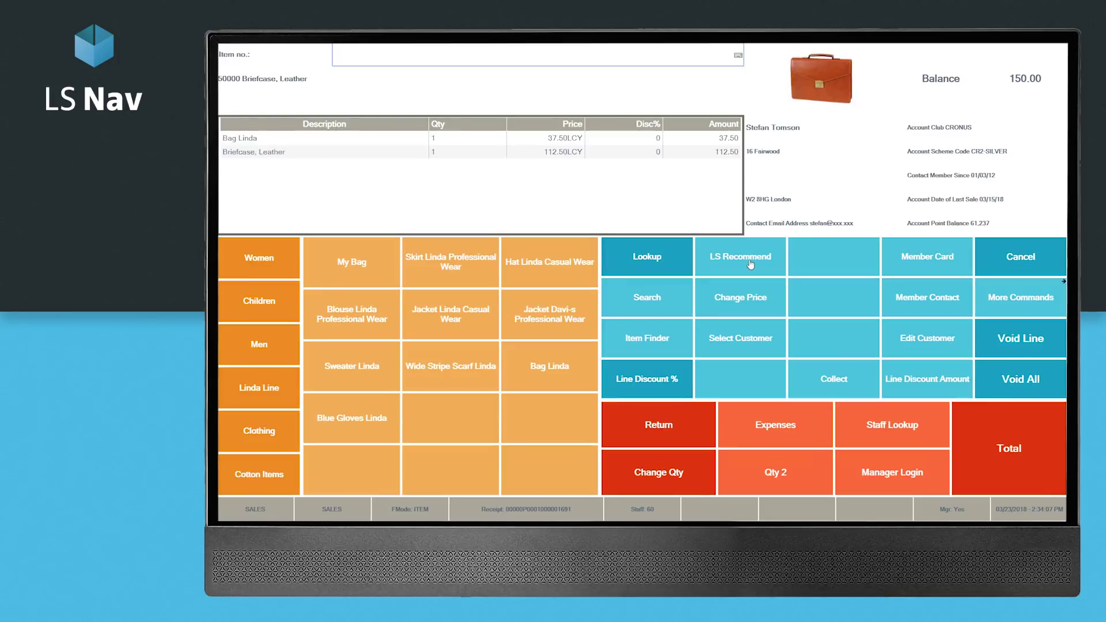
Total the sale and pay the 150.00 balance in cash.
click(1010, 468)
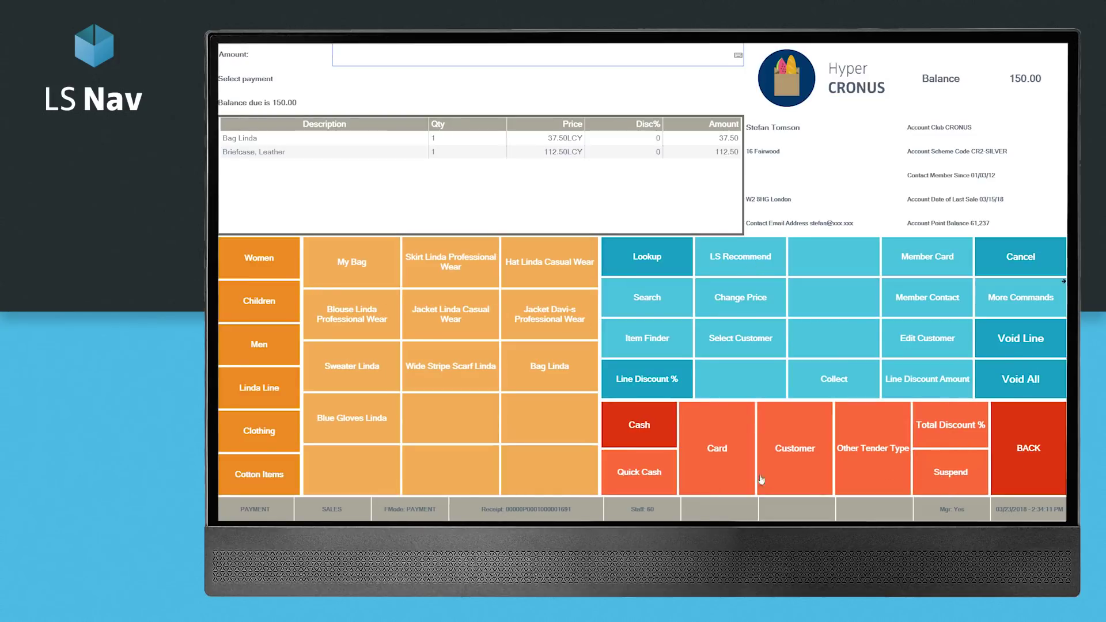
click(657, 436)
click(733, 249)
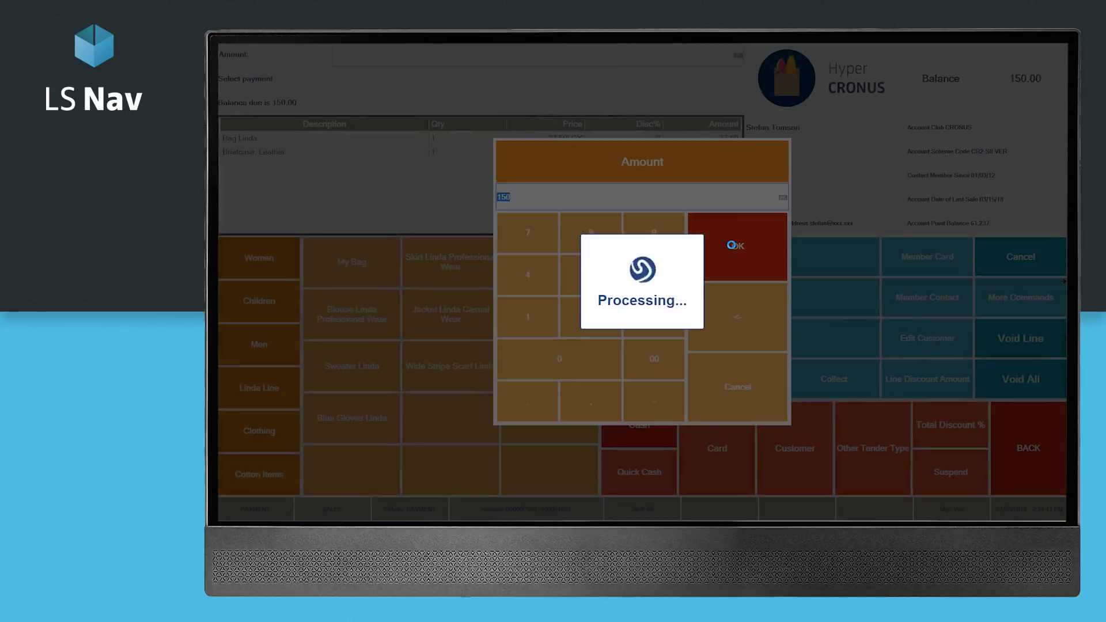